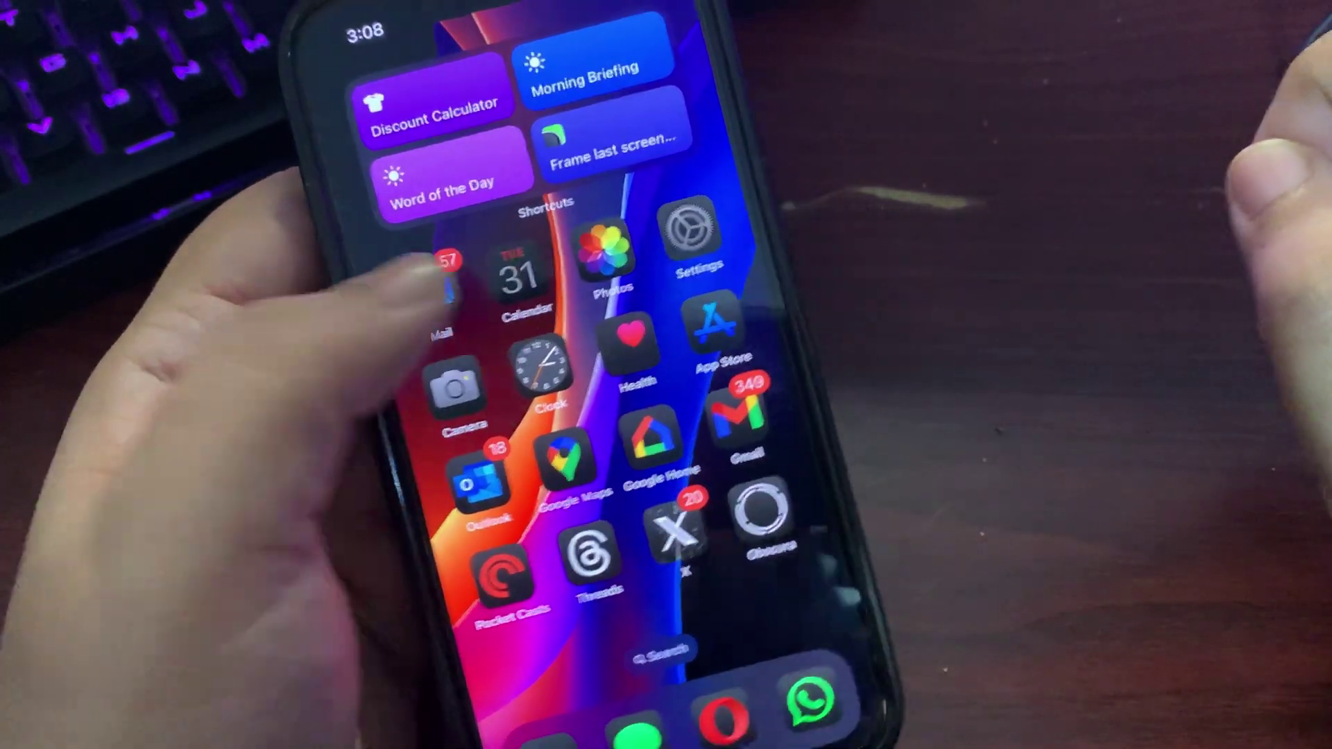
# - Check the Calendar dates, then go into Settings > Battery usage details
pyautogui.click(570, 313)
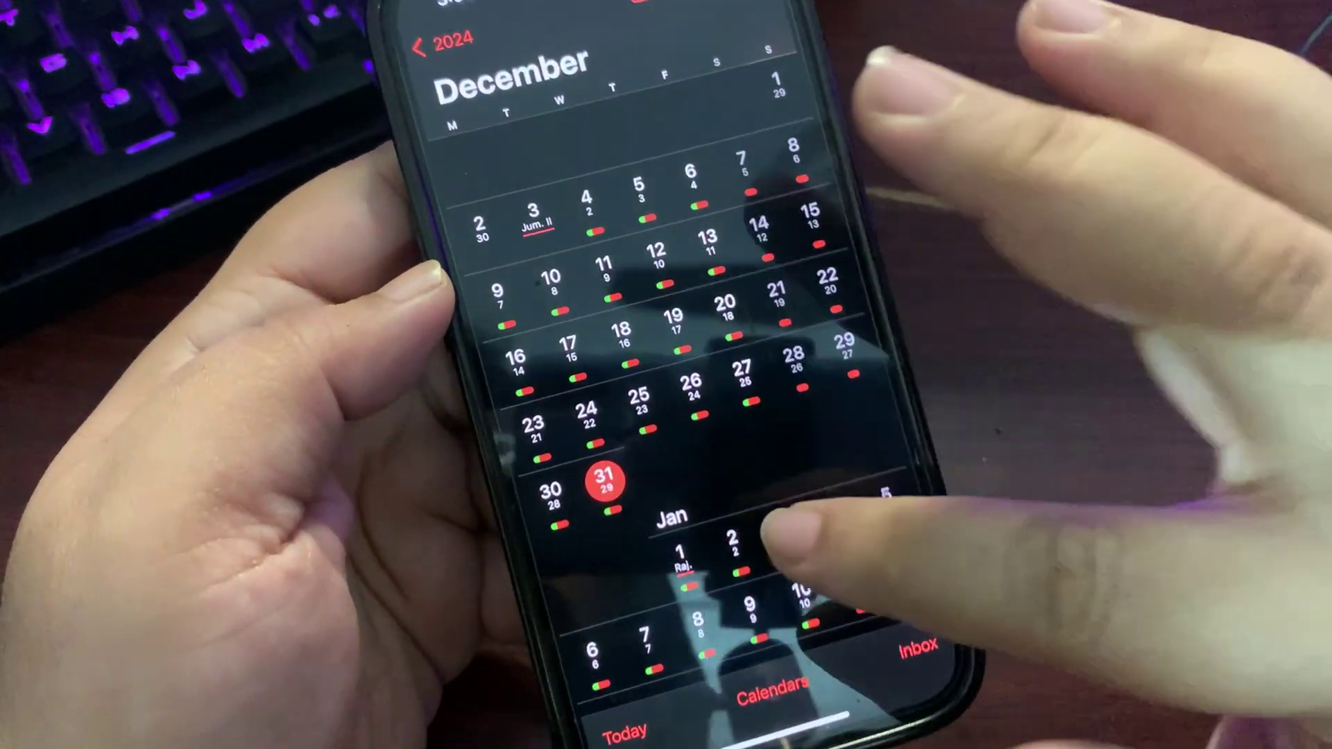
pyautogui.scroll(-5, 666, 417)
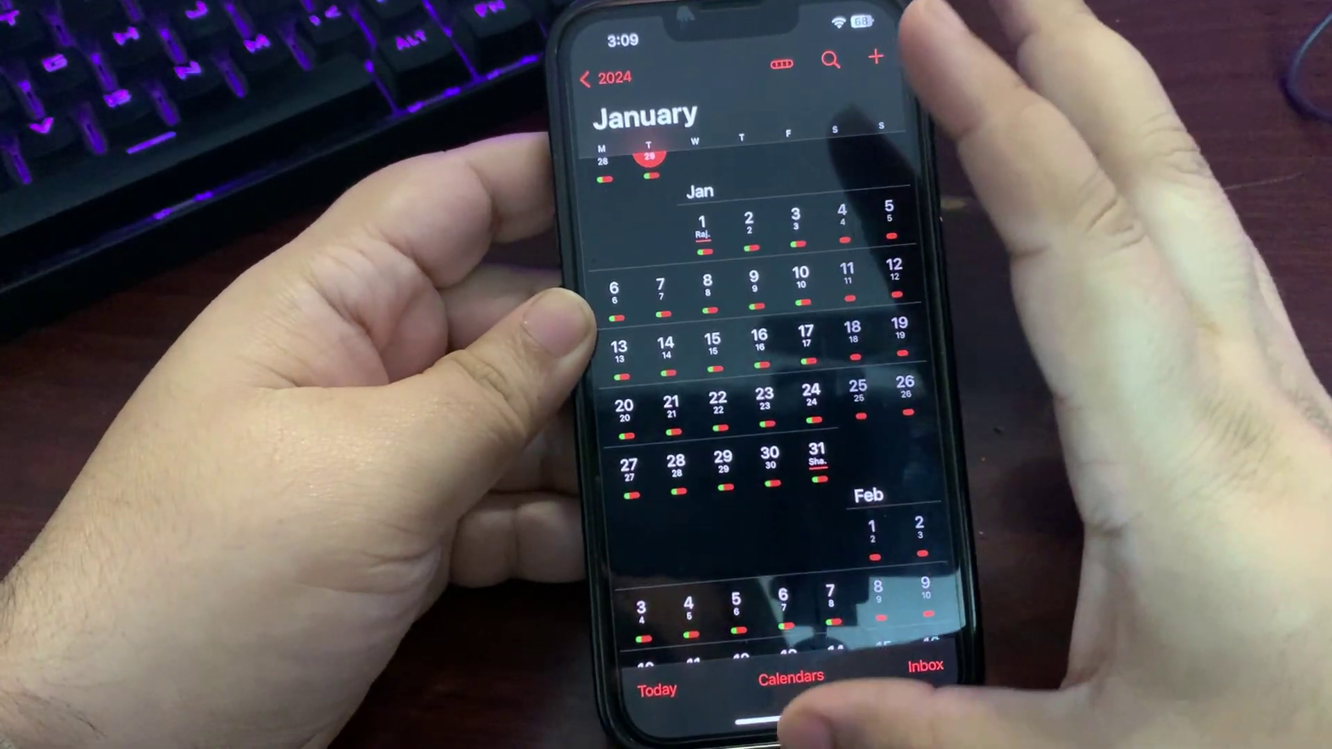
pyautogui.moveTo(788, 728); pyautogui.dragTo(788, 438)
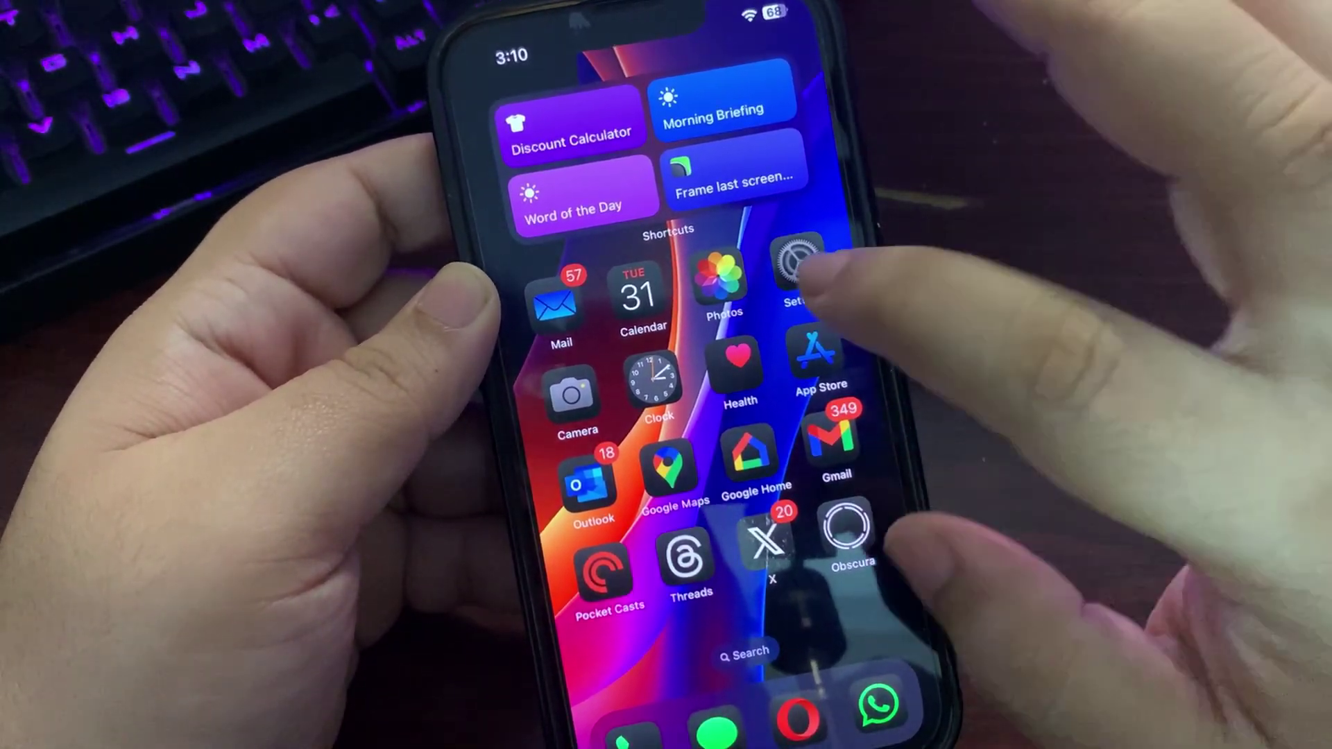
pyautogui.click(801, 269)
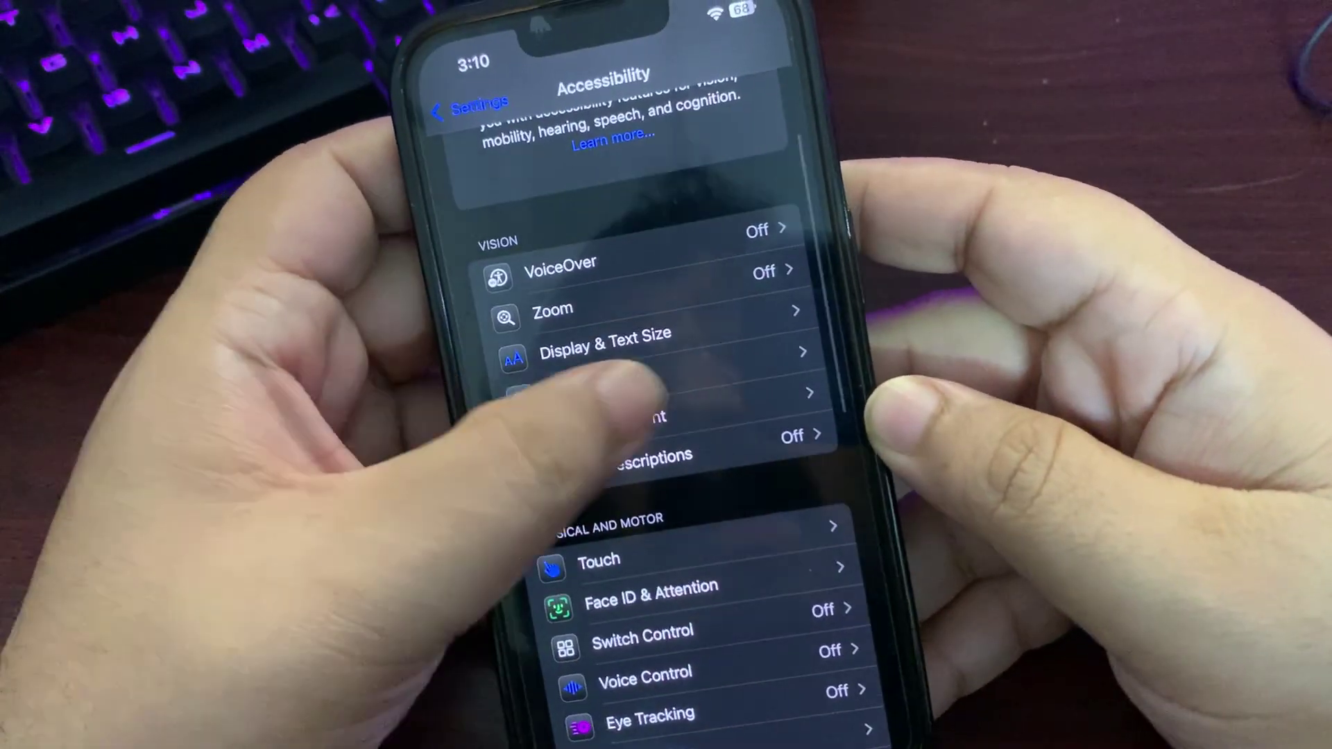
pyautogui.click(473, 67)
pyautogui.click(771, 265)
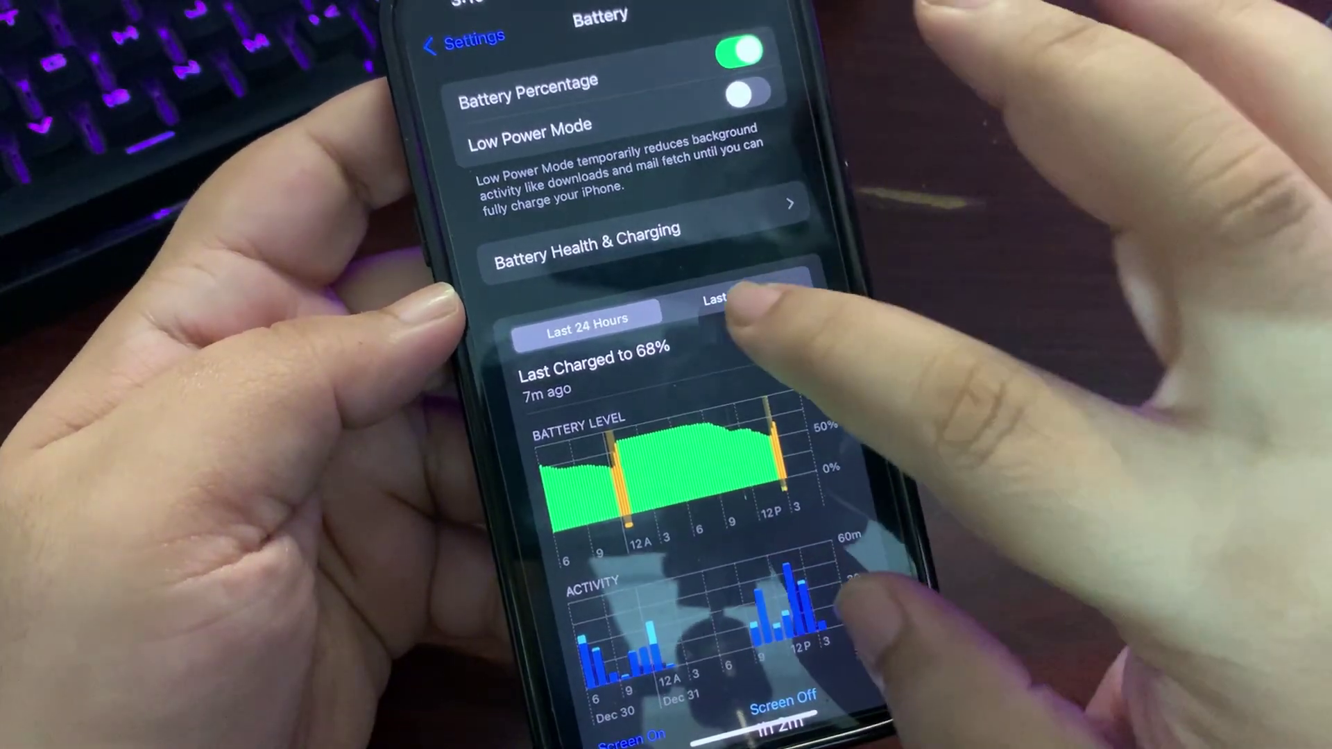
# - Review last-10-days battery usage for Monday Dec 30 and Saturday, including on-screen activity times
pyautogui.click(739, 293)
pyautogui.scroll(-3, 666, 416)
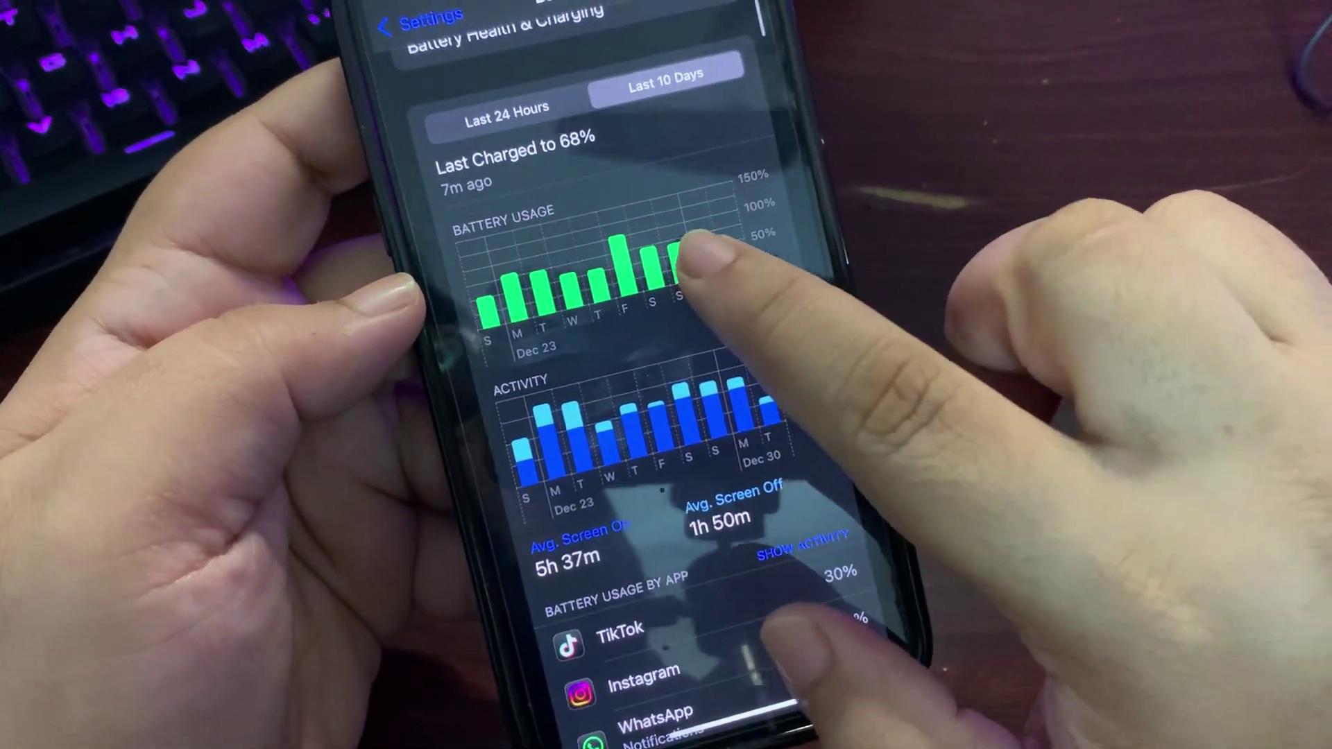
pyautogui.click(702, 250)
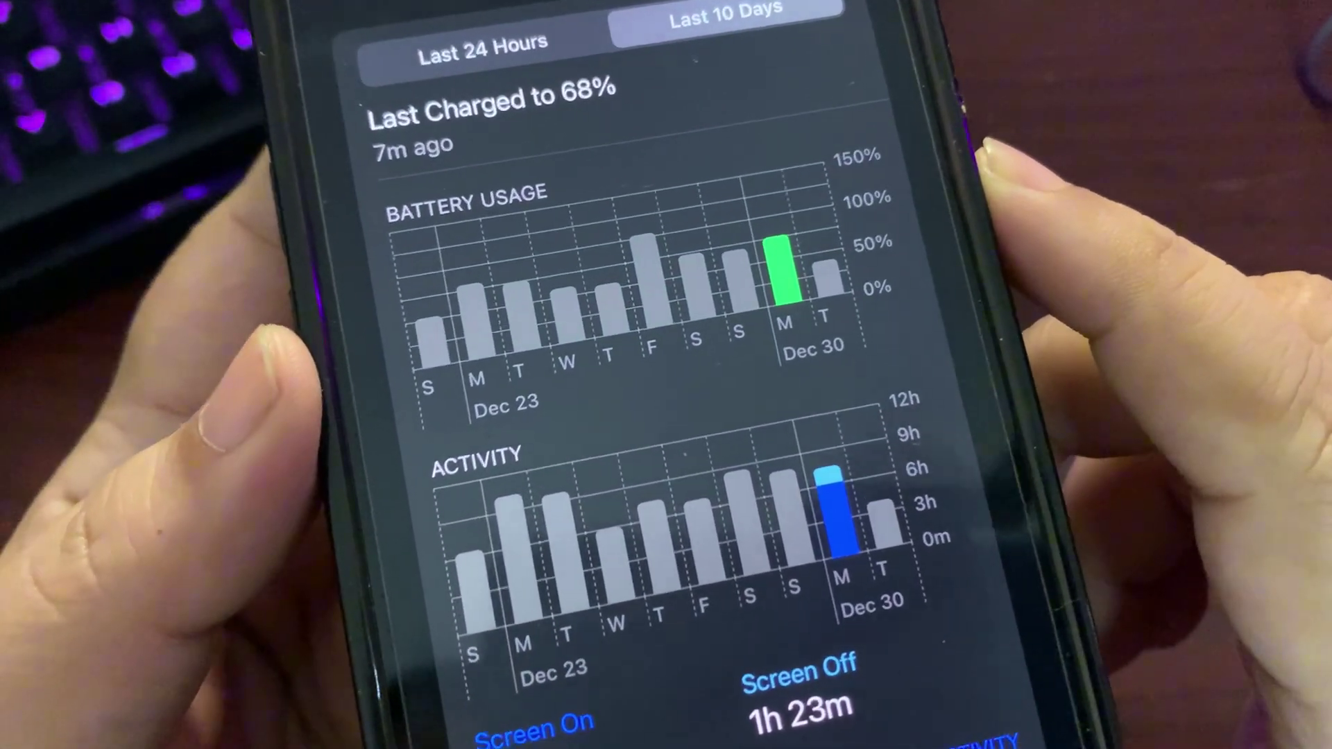
pyautogui.scroll(-5, 666, 417)
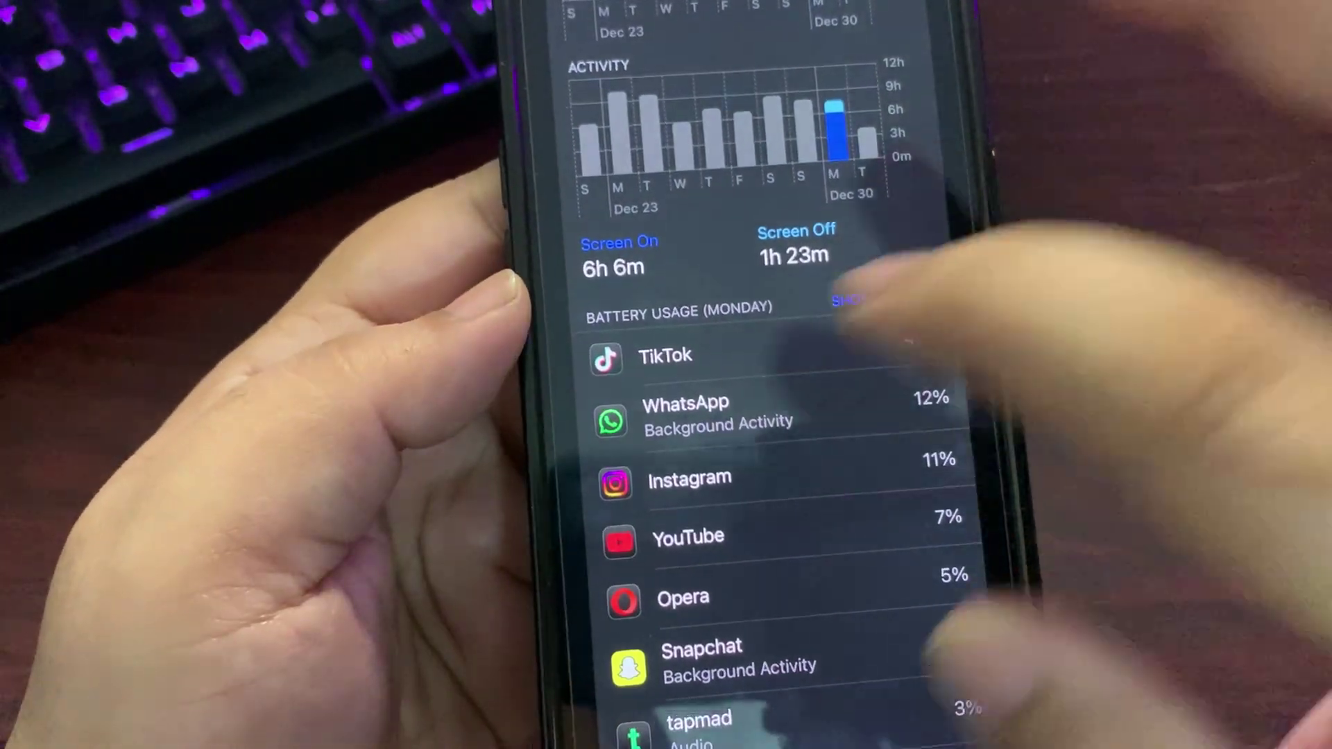
pyautogui.click(885, 270)
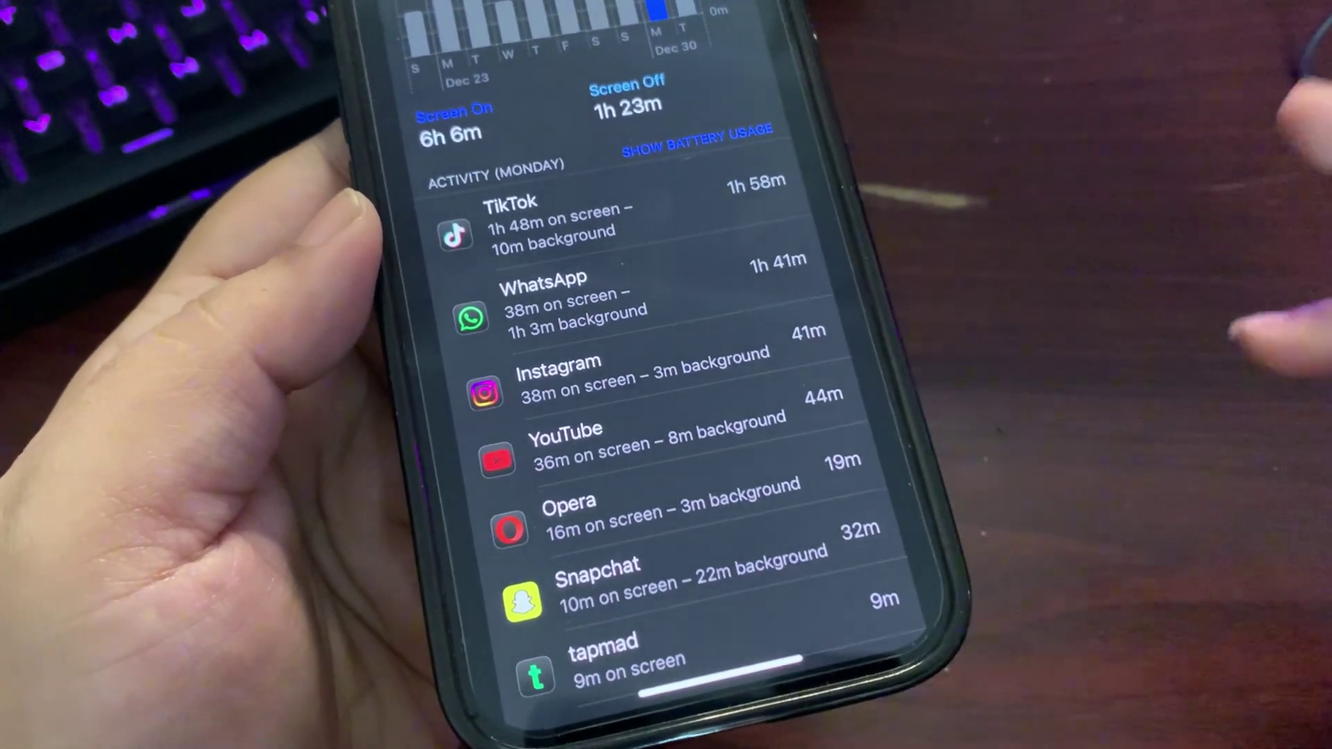
pyautogui.scroll(5, 666, 416)
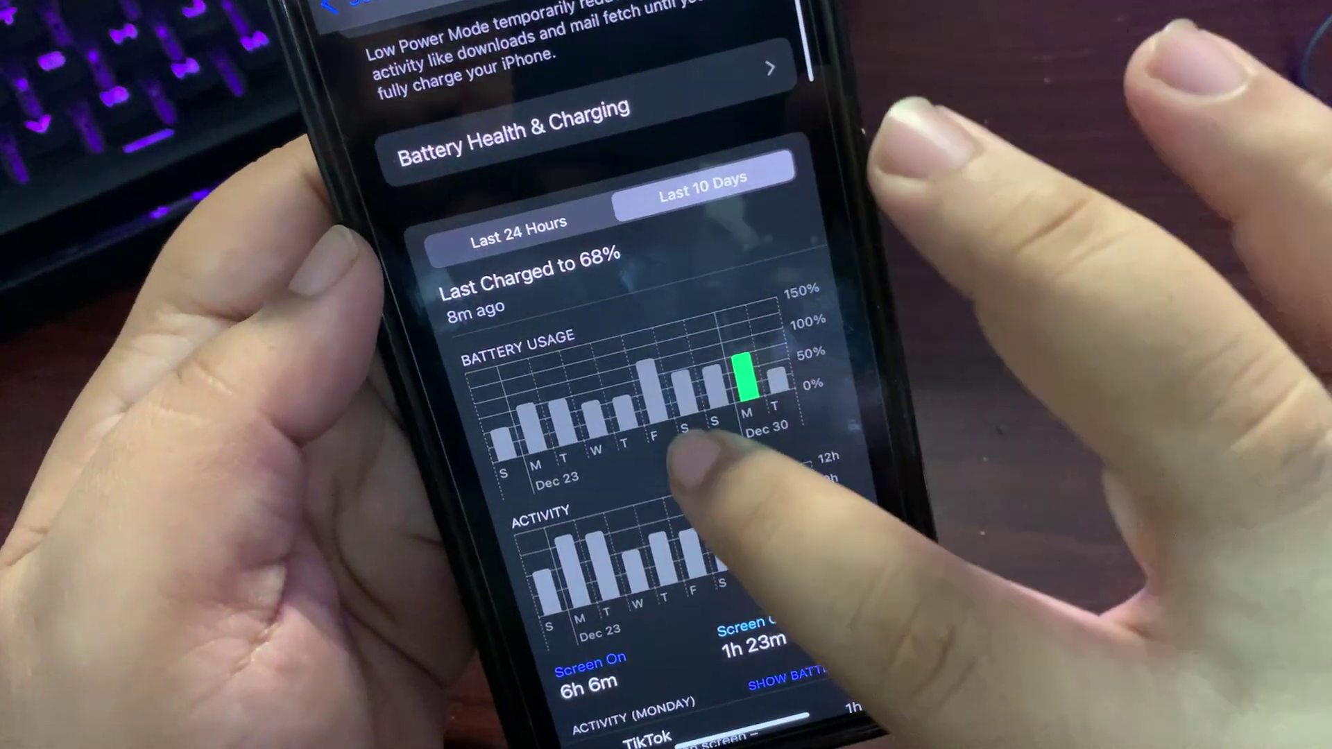
pyautogui.click(684, 416)
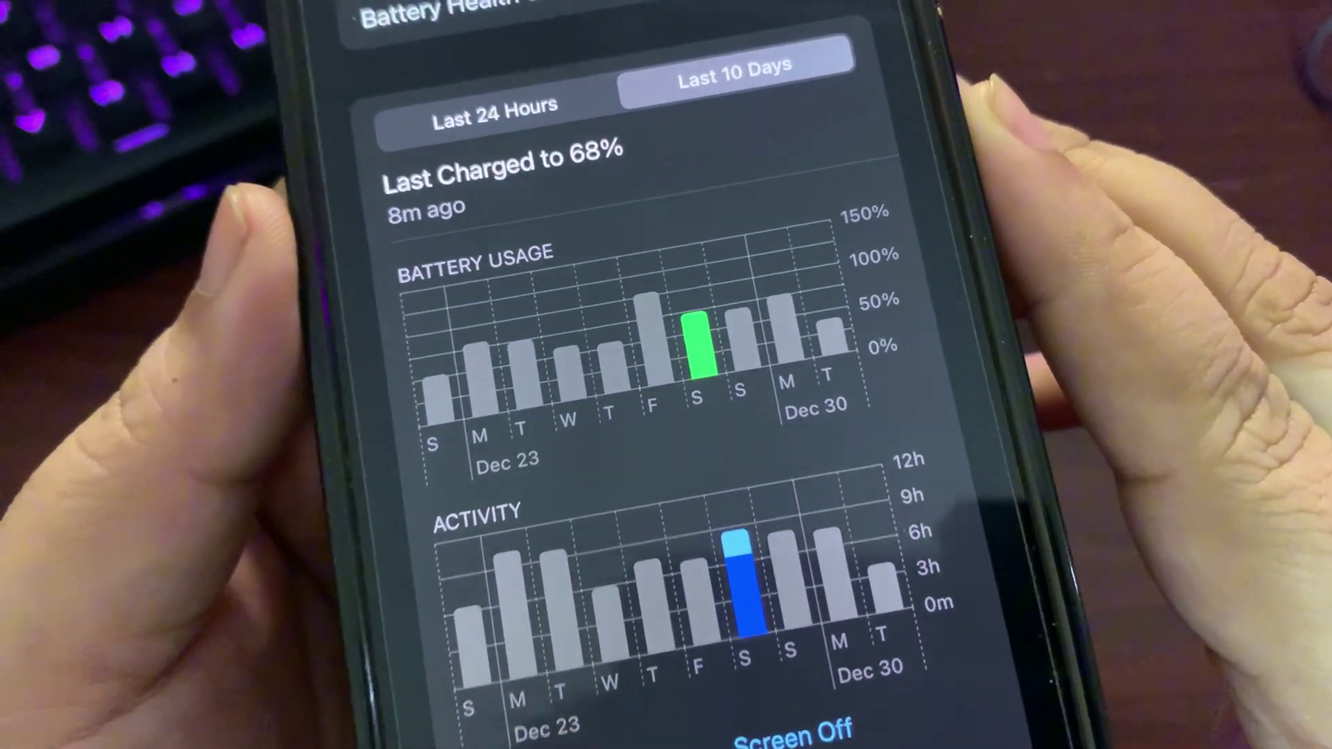
pyautogui.scroll(-3, 666, 417)
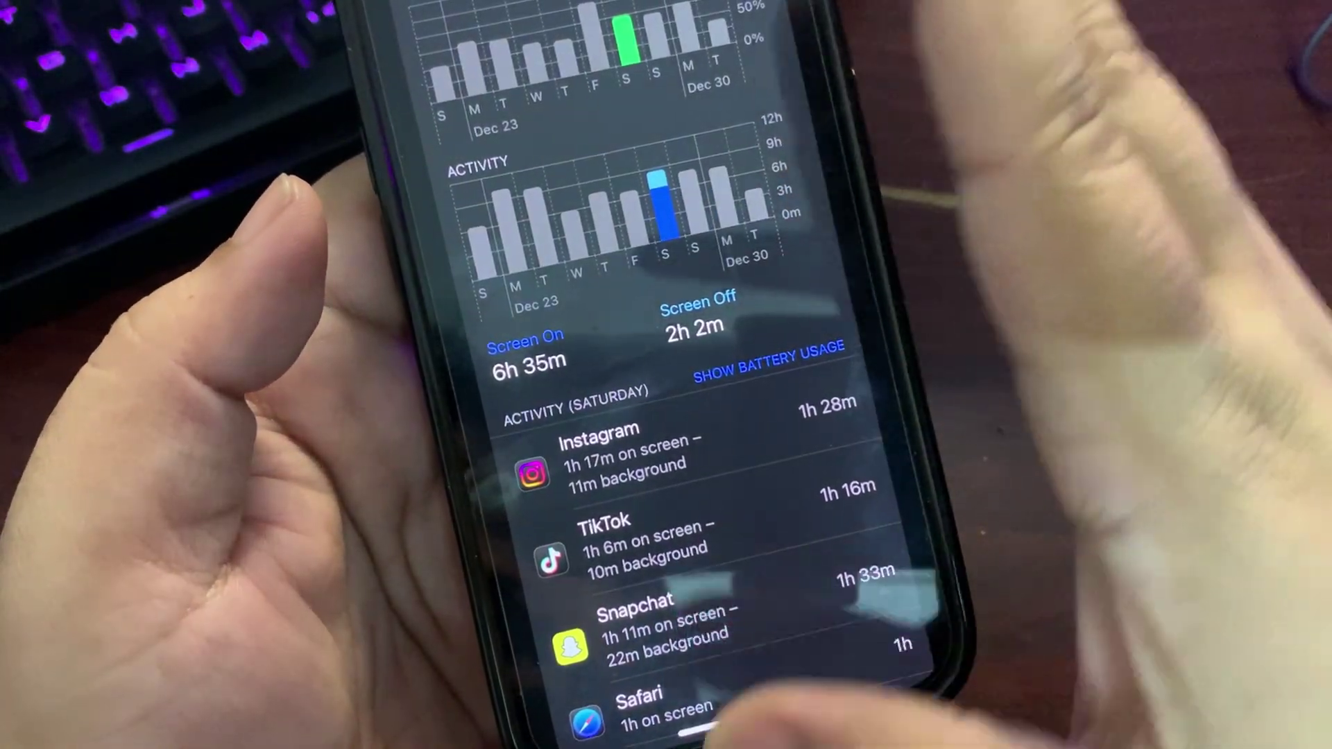
pyautogui.moveTo(744, 708); pyautogui.dragTo(750, 417)
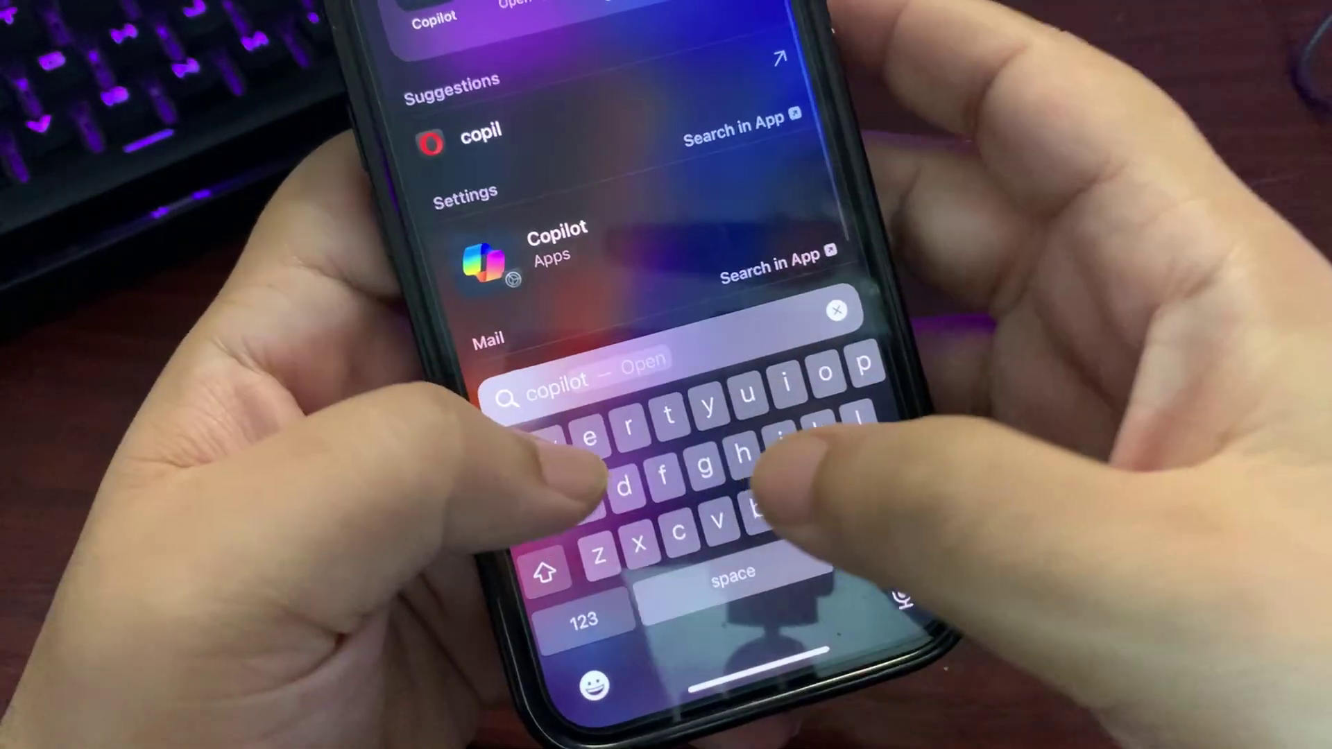
# - Find Geekbench 6 via Spotlight and bring up the saved GPU result with Metal score 21443
pyautogui.press('BackSpace')
pyautogui.press('BackSpace')
pyautogui.press('BackSpace')
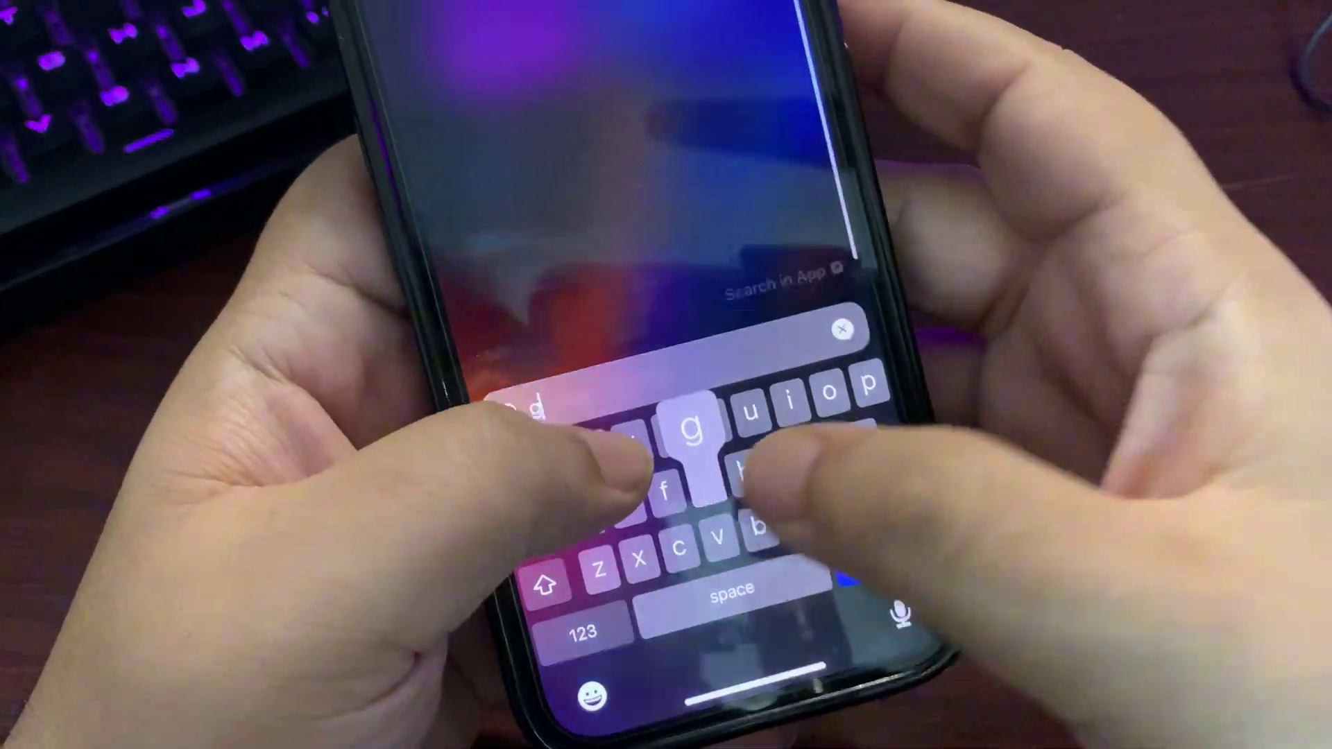
pyautogui.write('gee')
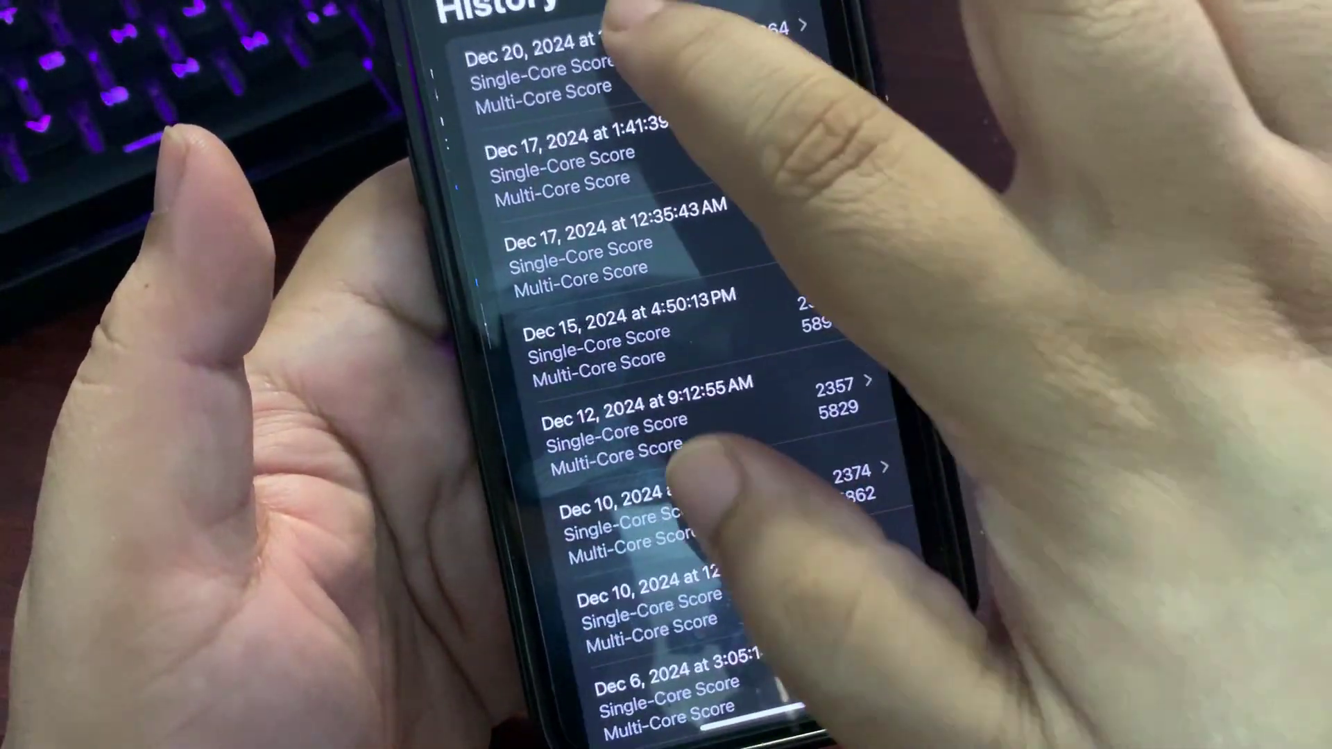
pyautogui.click(692, 458)
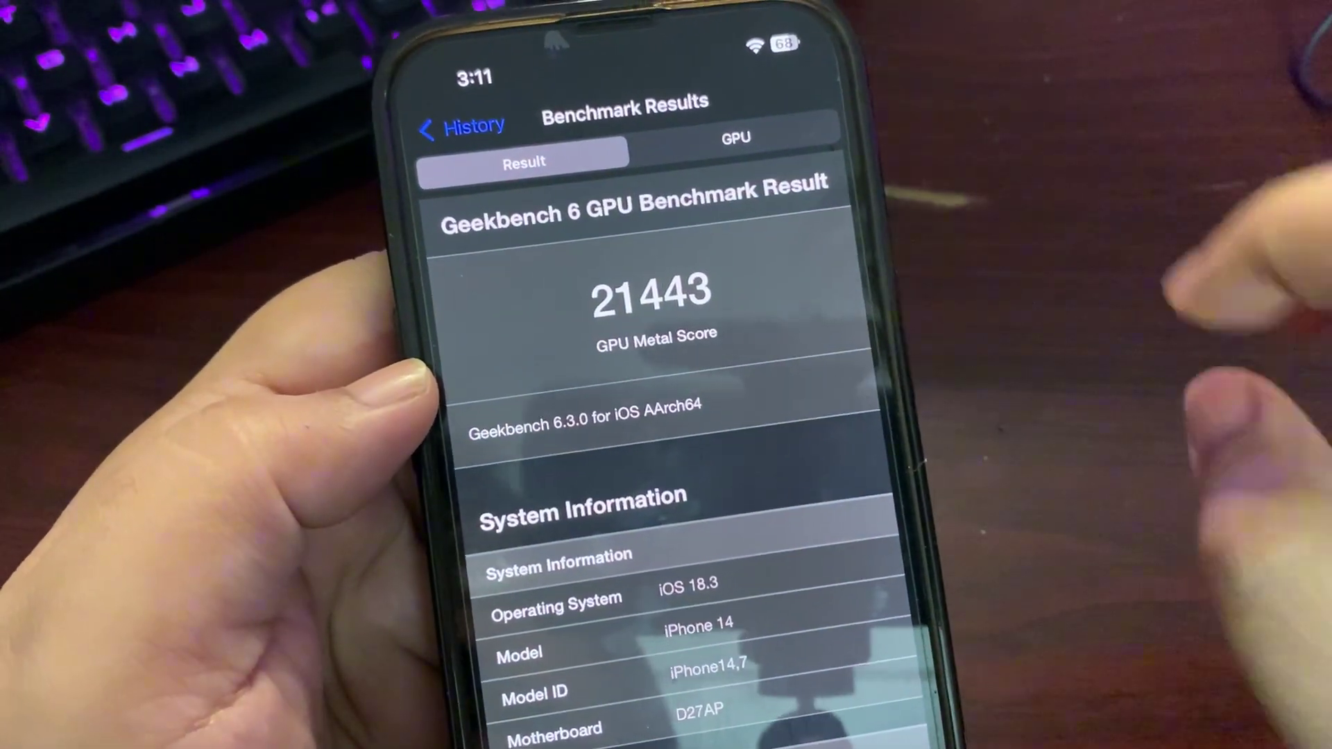
# - Show the Compute Comparison: iPhone 14 at 21443 versus the 20213 average and iPhone 15 Pro models
pyautogui.click(735, 138)
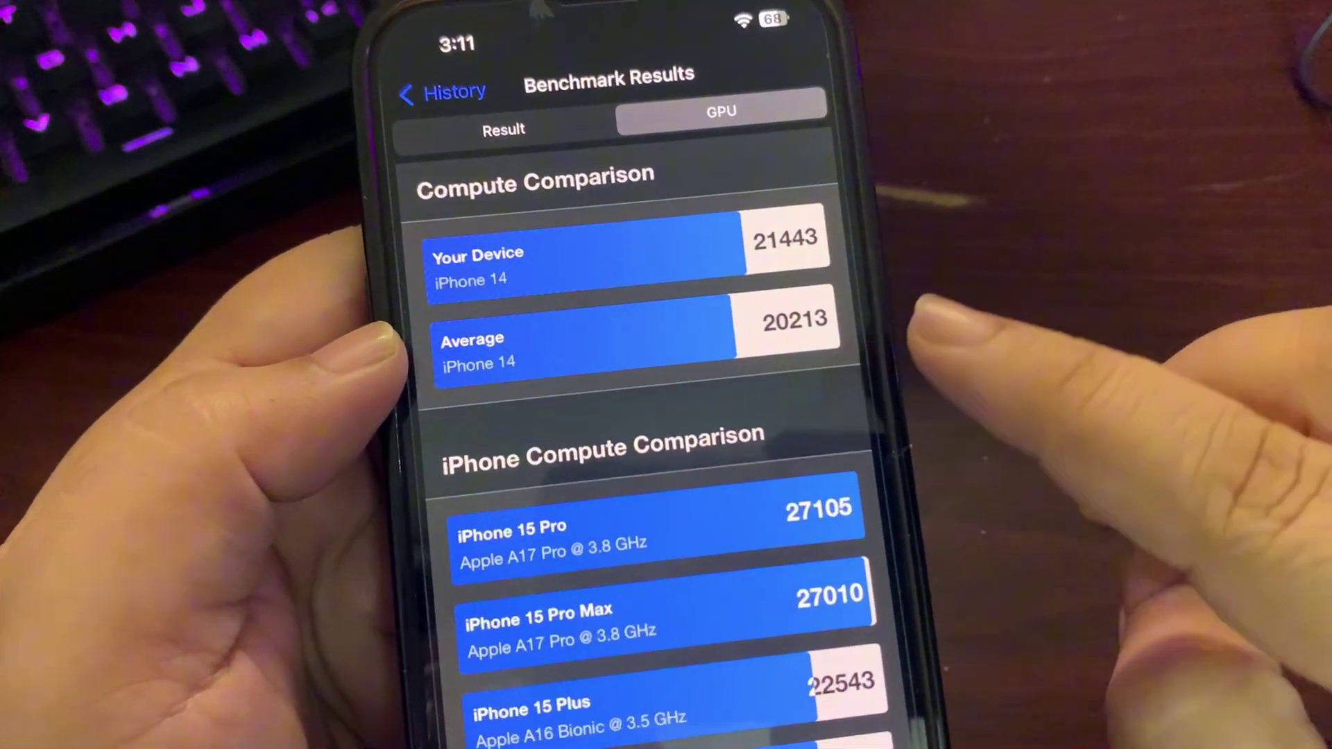